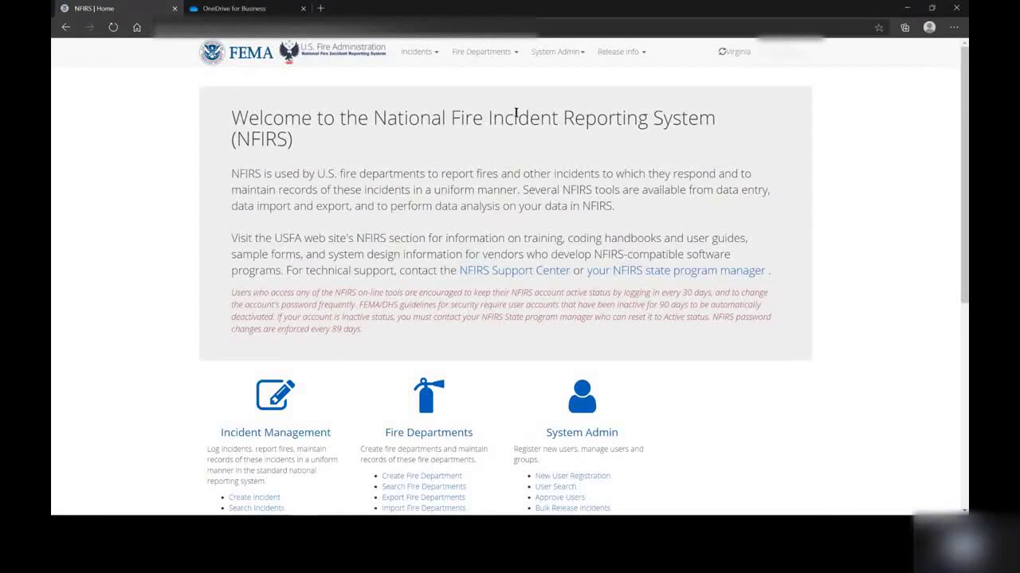
Go to the Search Incidents page from the Incidents menu
click(431, 54)
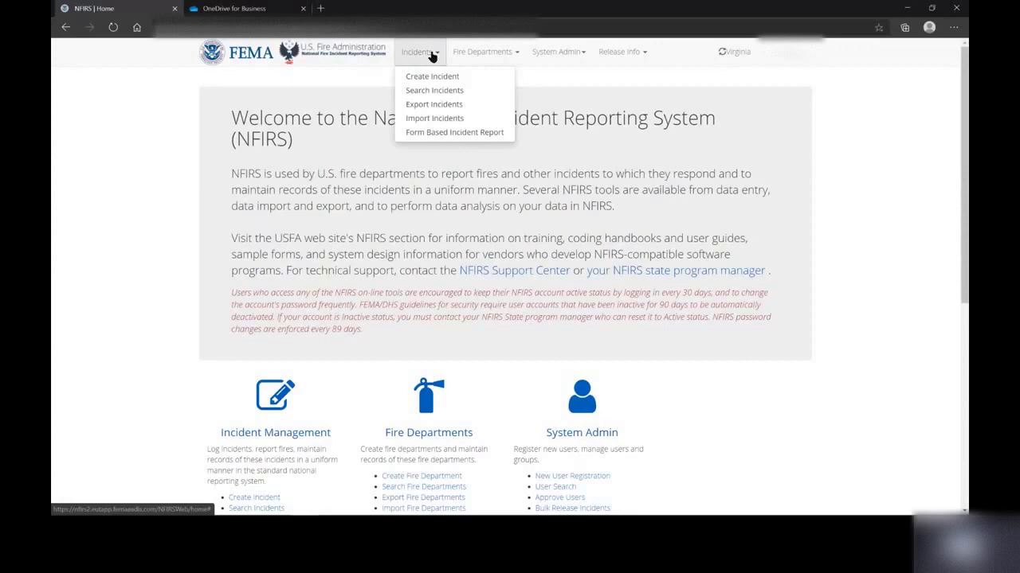
click(475, 91)
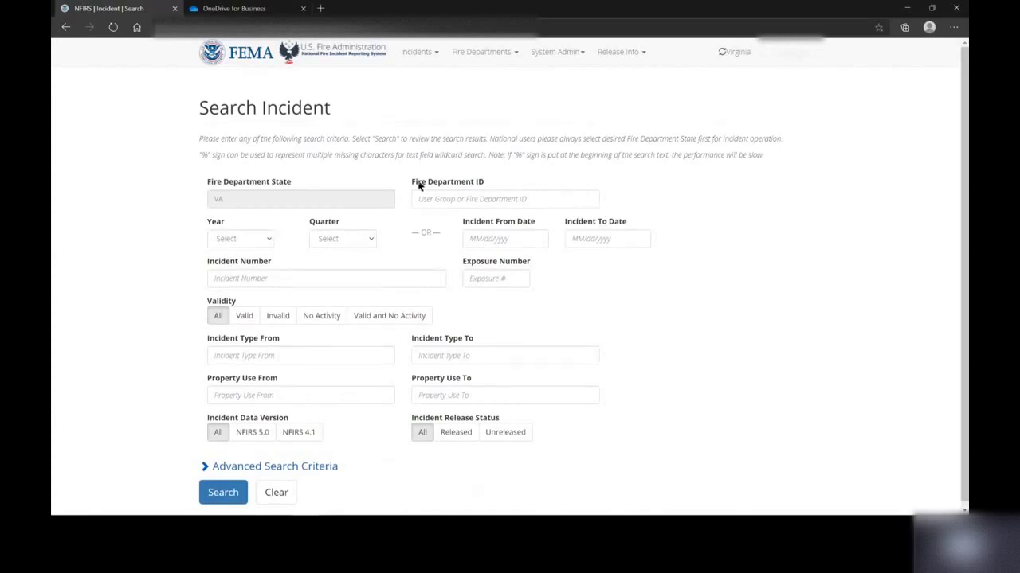
Choose Virginia in the Fire Department ID list
click(473, 199)
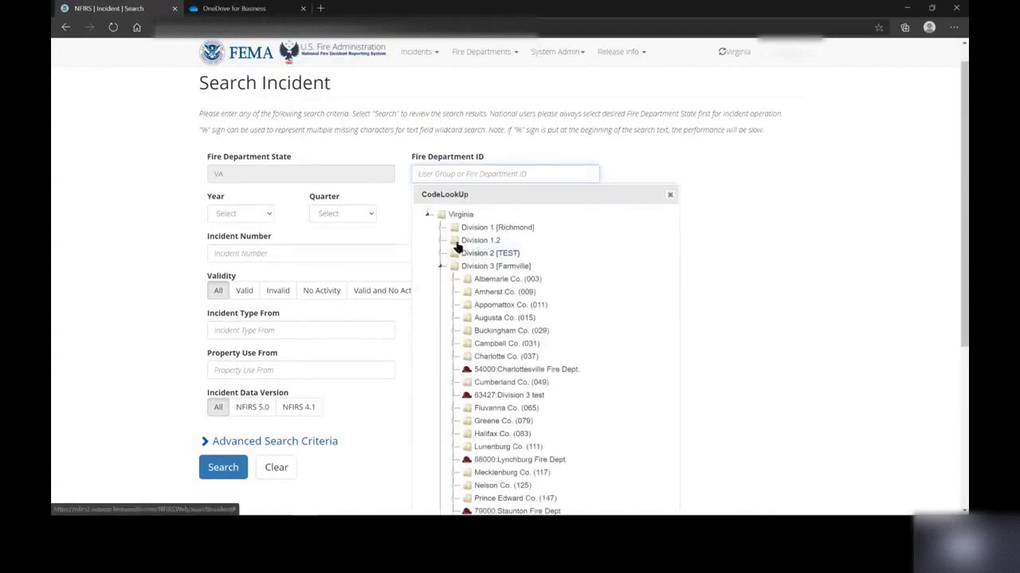
scroll(462, 245, down, 1)
scroll(464, 245, down, 1)
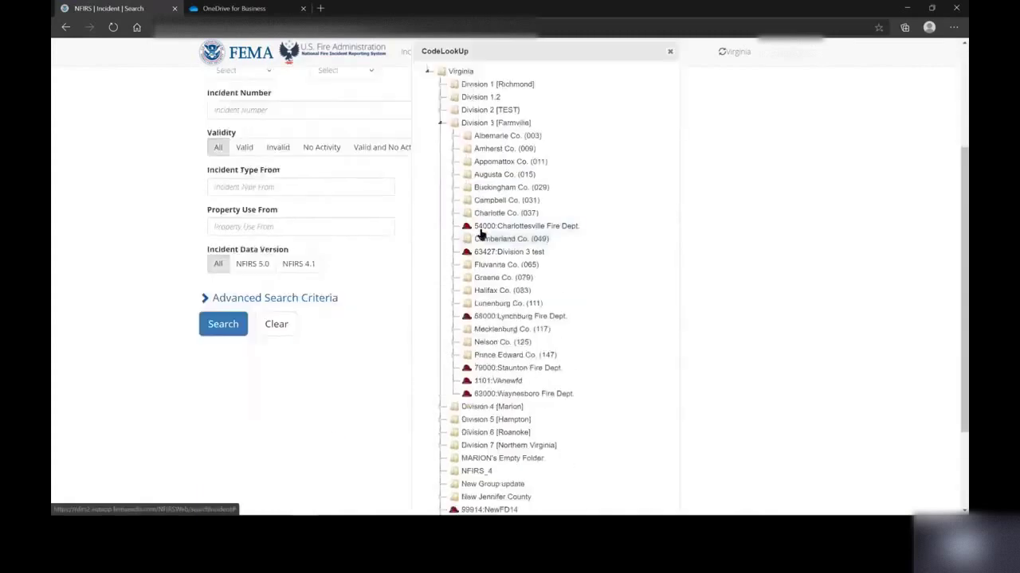
scroll(478, 237, up, 1)
click(495, 221)
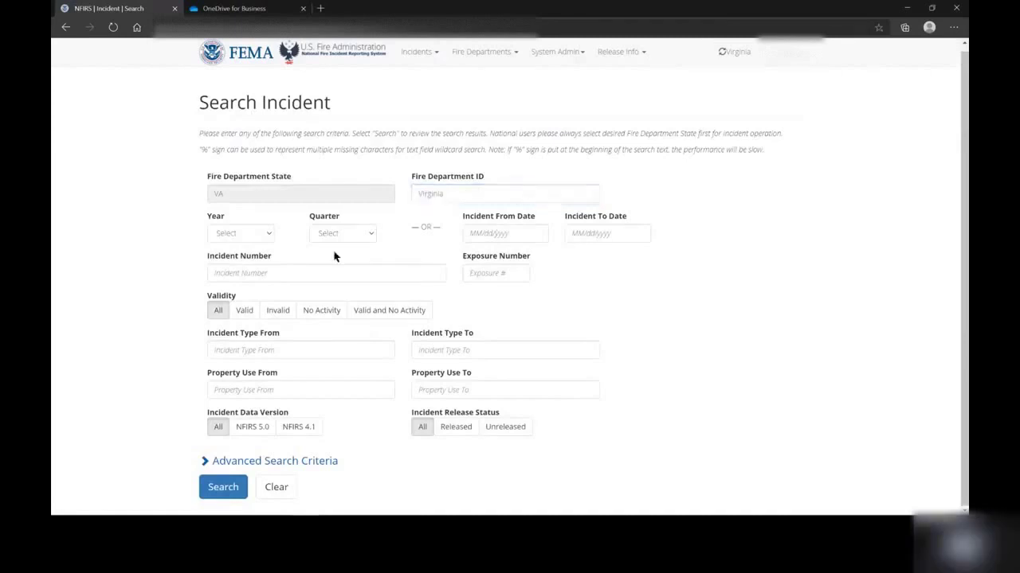
Try year 2008 and quarter Q2, then reset both back to unset
click(249, 234)
click(246, 365)
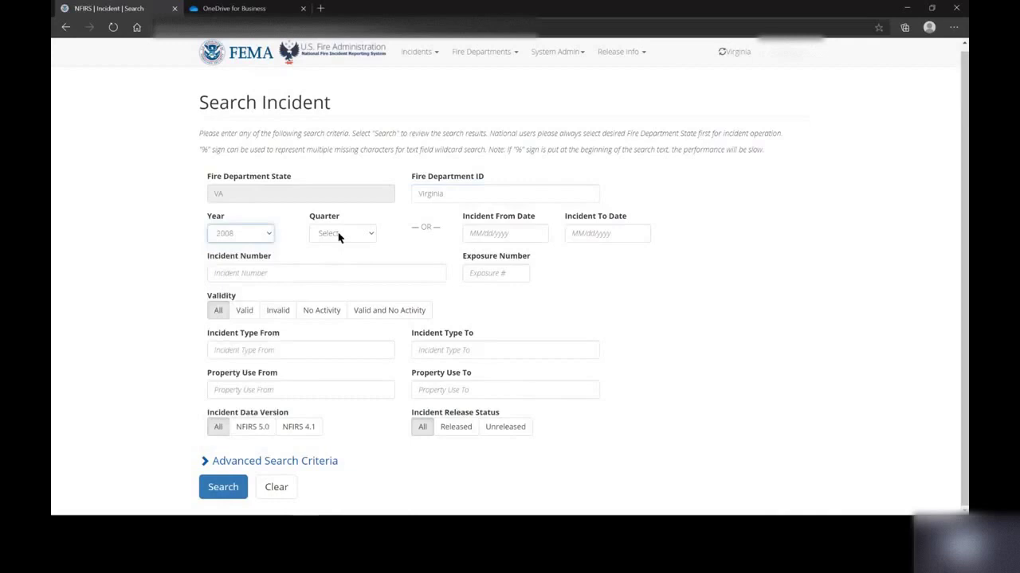
click(339, 234)
click(342, 271)
click(488, 233)
Set the incident date range from 01/01/2021 to 02/02/2021
click(510, 233)
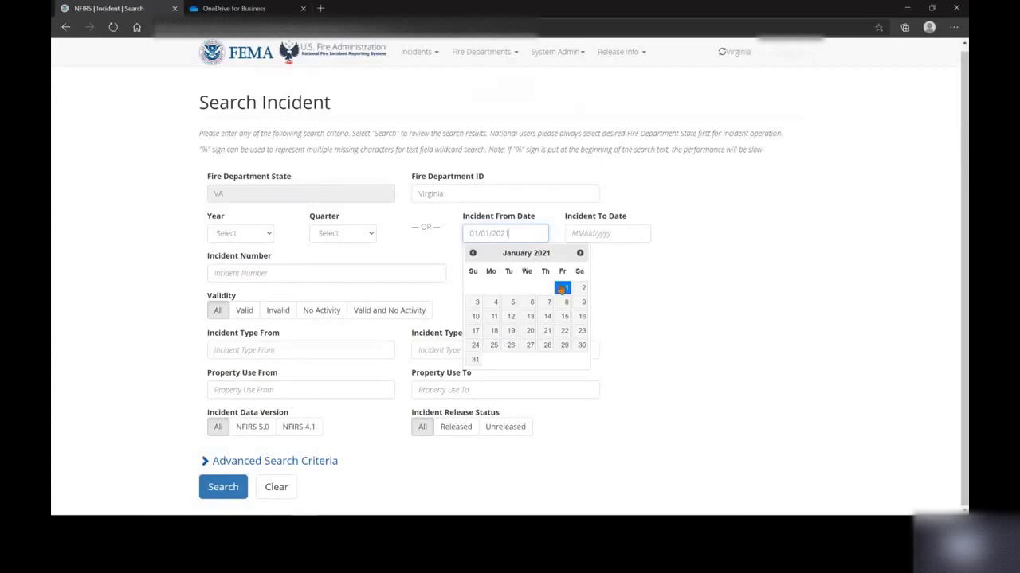
click(561, 288)
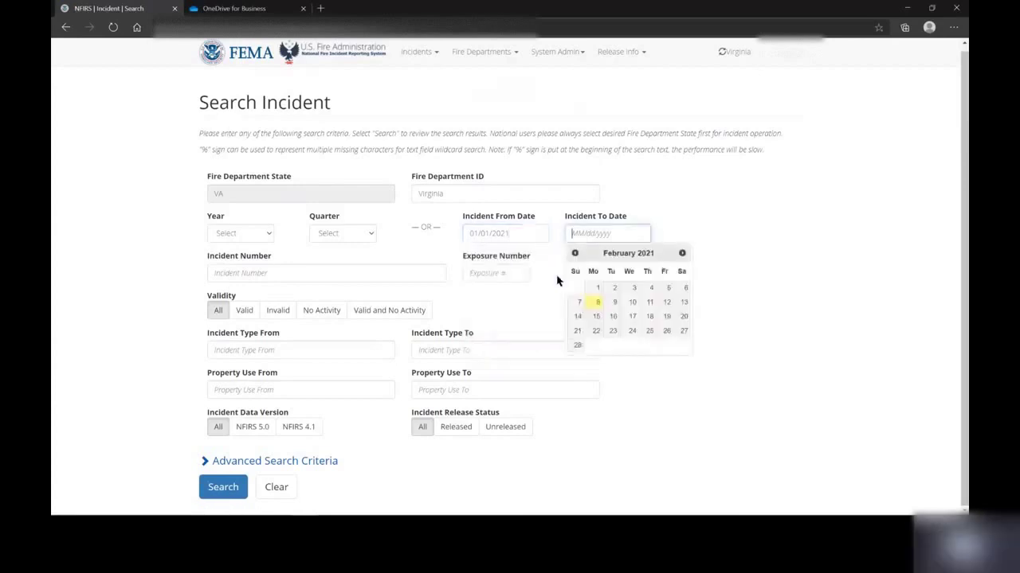
click(610, 289)
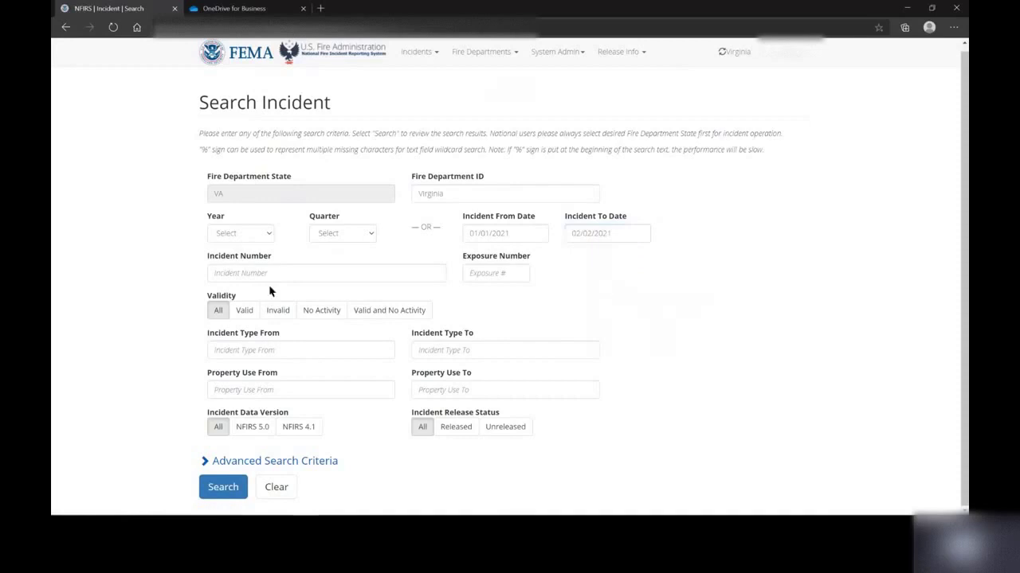
Enter incident number 2342124 and exposure number 1
click(239, 272)
text(2)
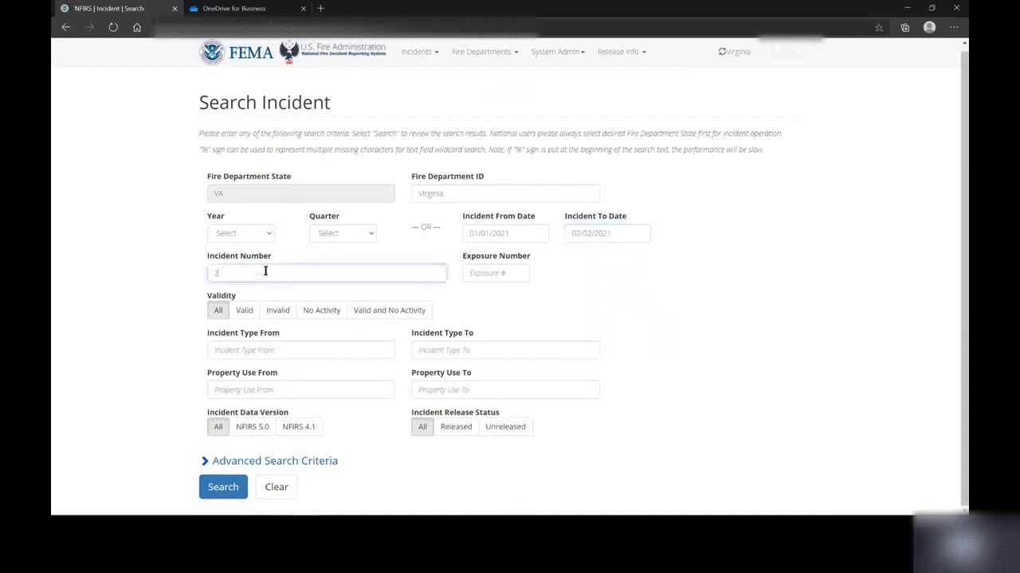
text(342124)
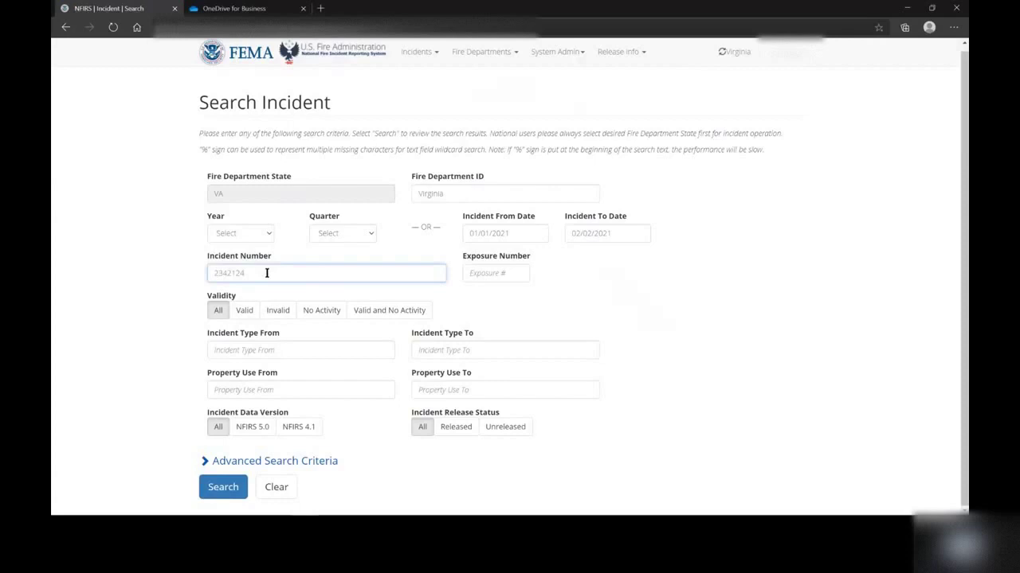
click(489, 273)
text(1)
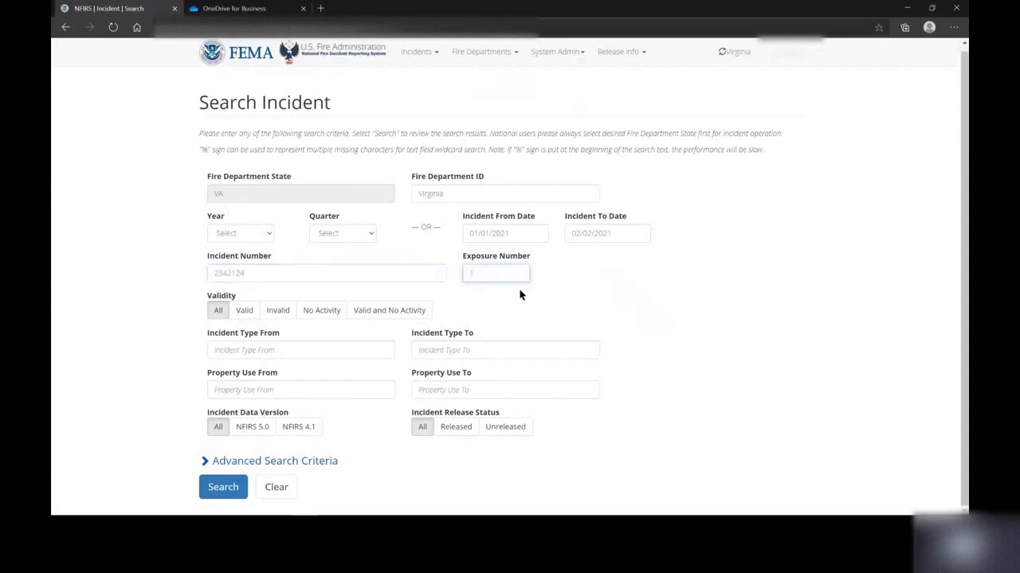
click(218, 295)
Set the Validity filter to Valid and No Activity
click(244, 311)
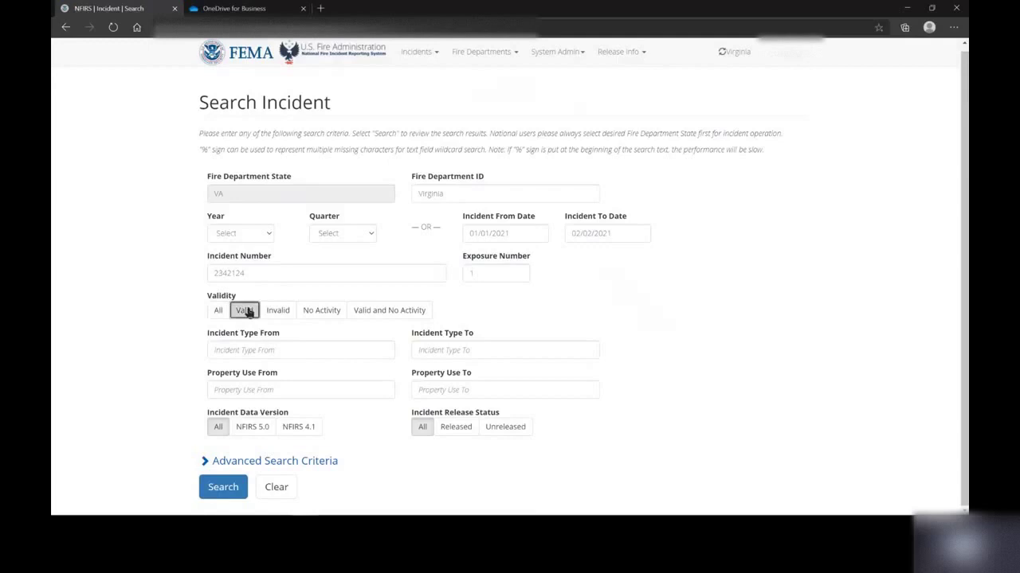
click(282, 311)
click(333, 311)
click(374, 312)
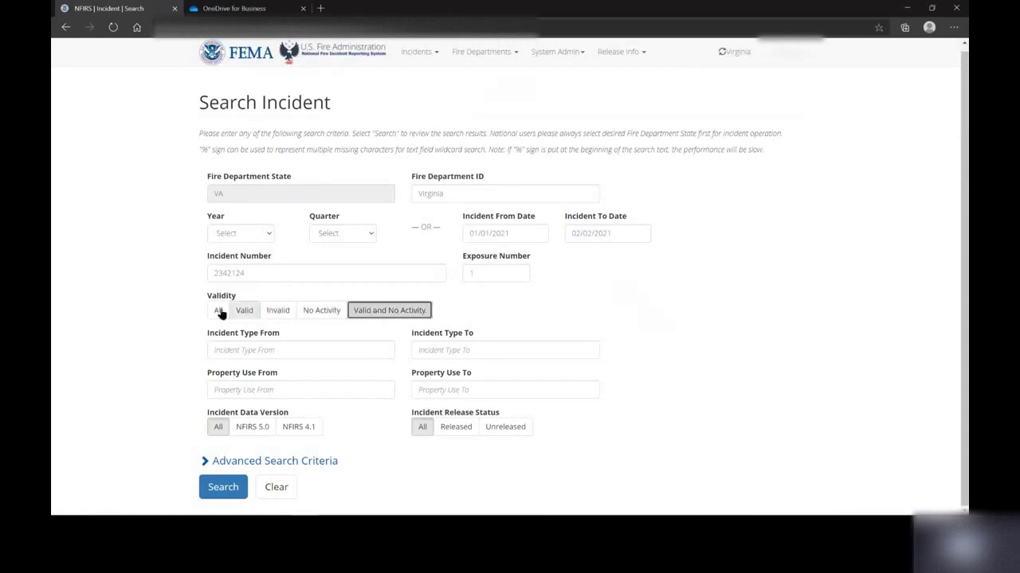
click(201, 313)
click(358, 351)
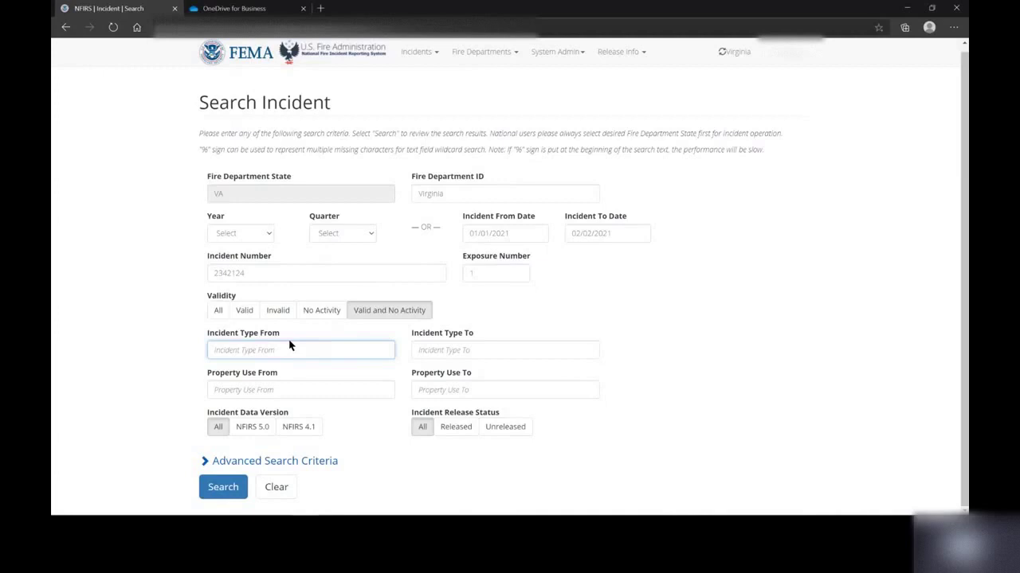
Pick incident types 115 and 120, then delete the To value so 115 remains
click(313, 353)
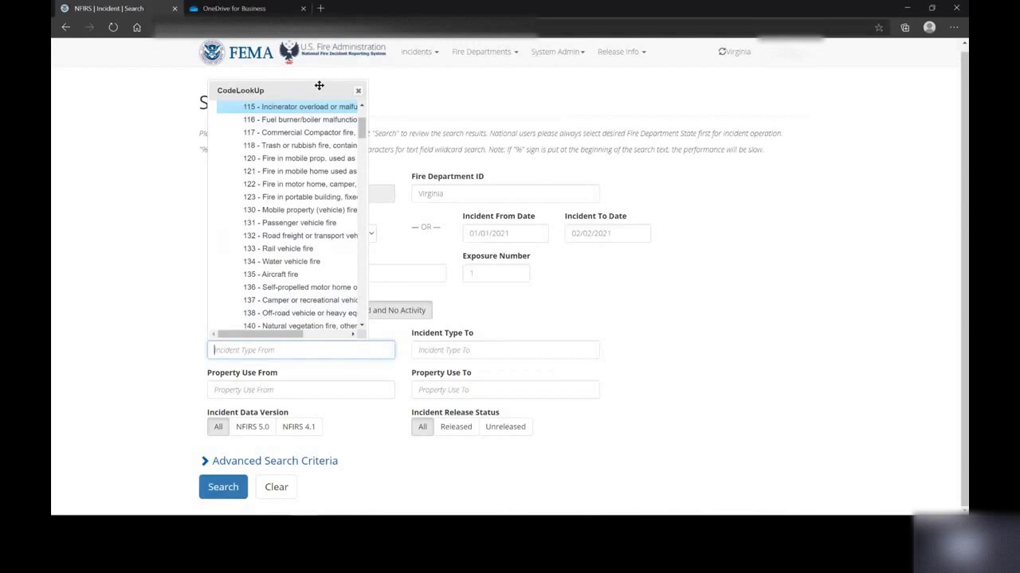
click(301, 108)
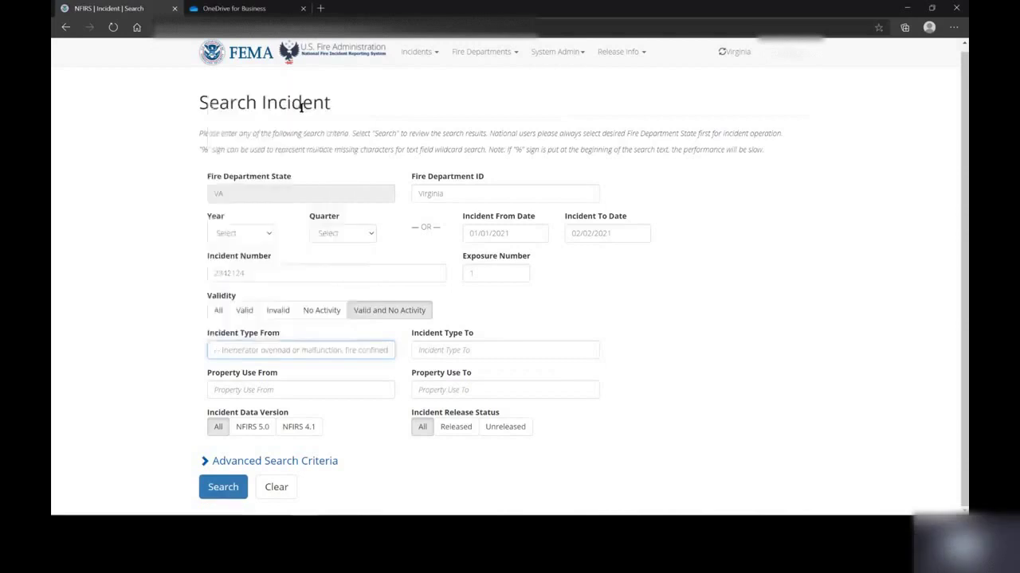
click(481, 348)
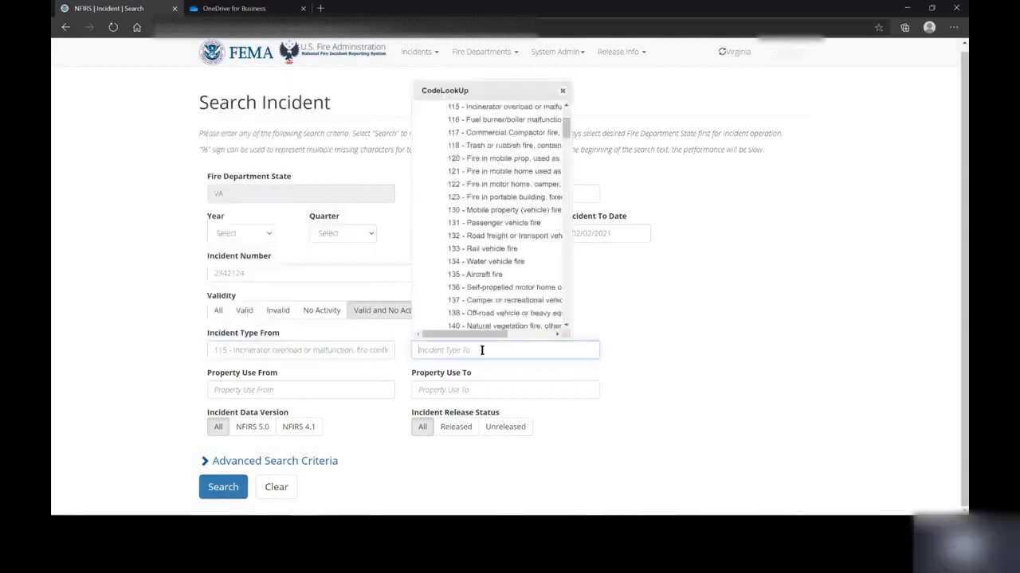
click(494, 158)
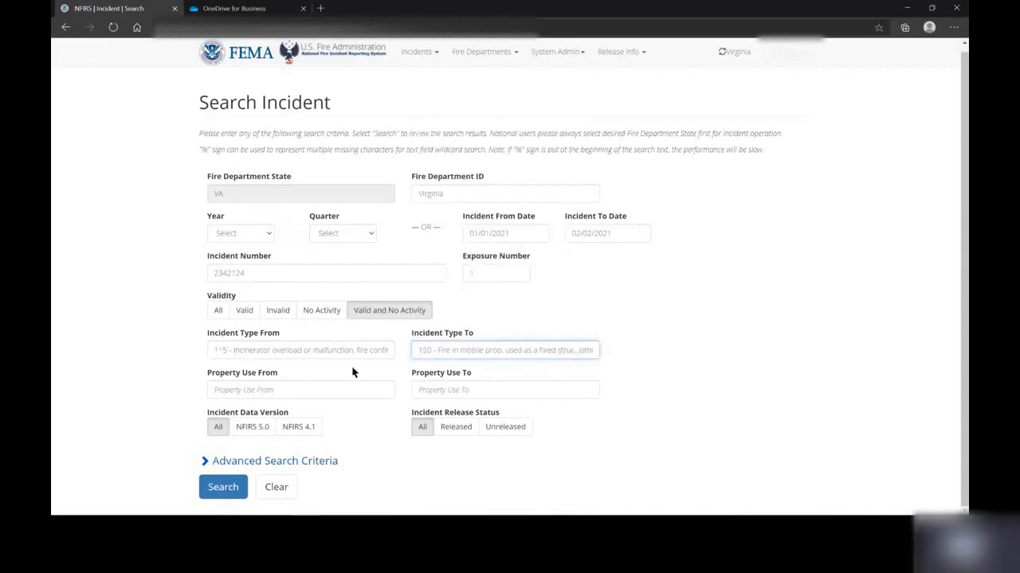
drag(418, 351, 655, 358)
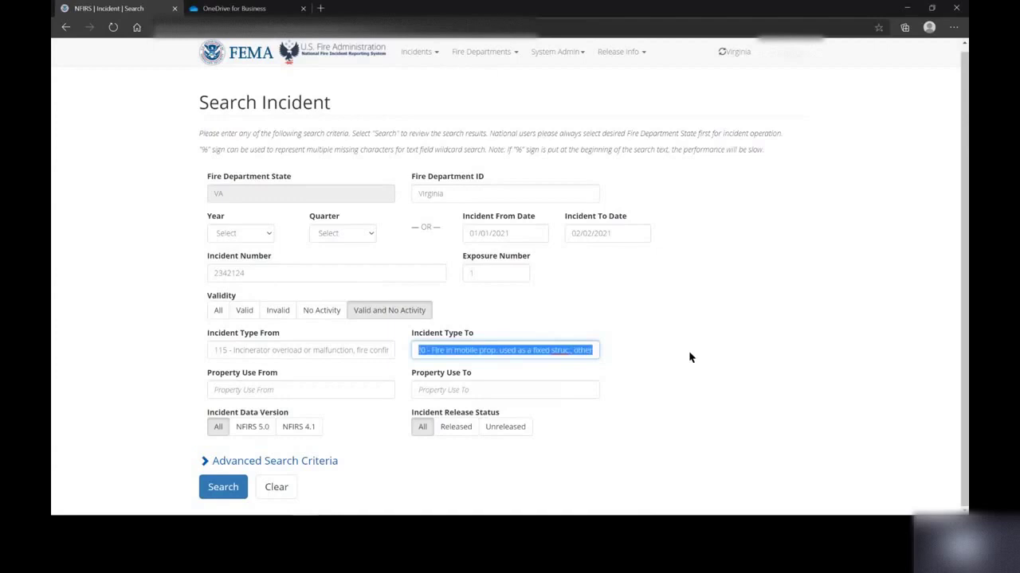
key(Delete)
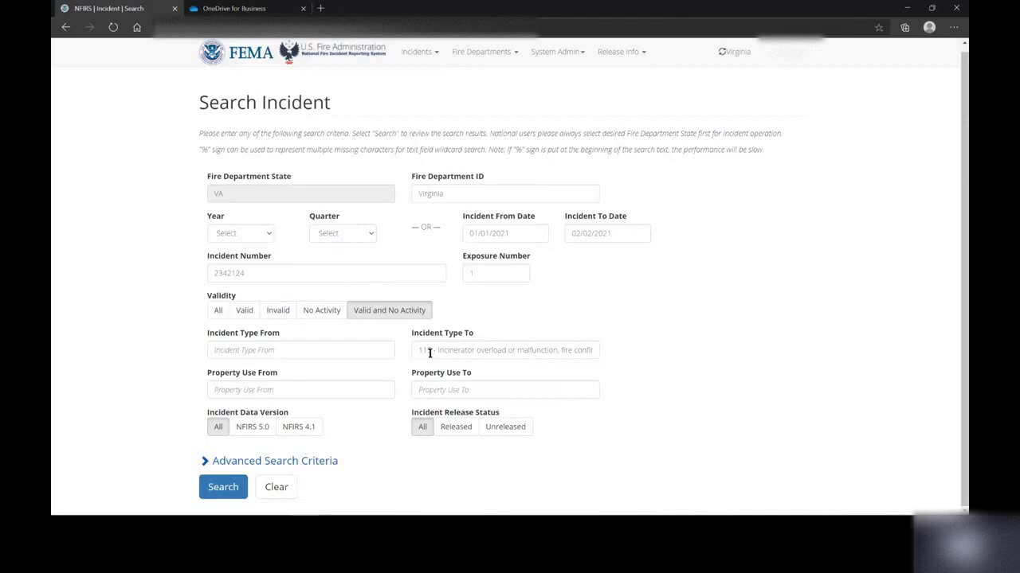
click(327, 350)
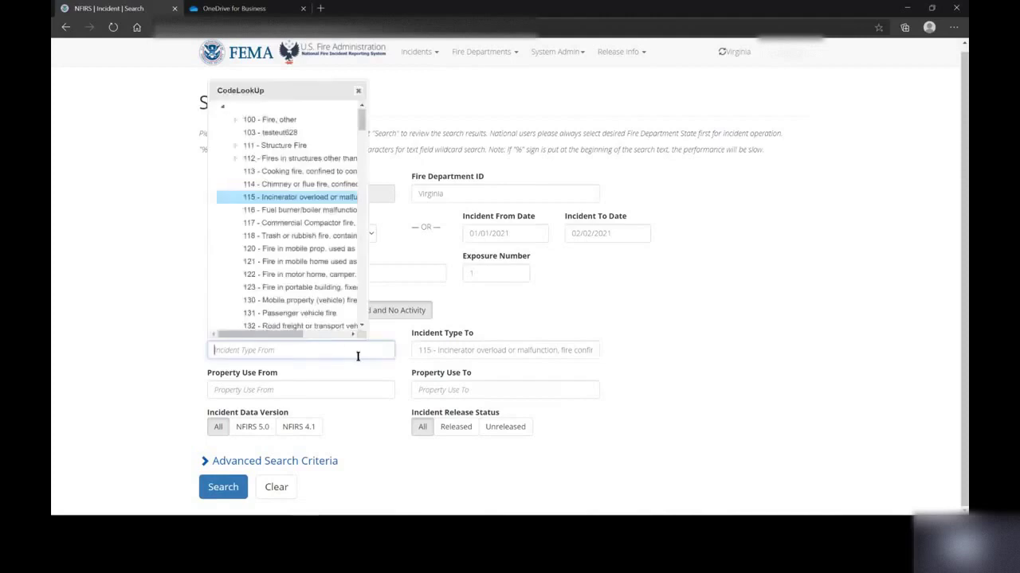
Close the code lookup and set Data Version NFIRS 5.0 and Release Status Unreleased
click(334, 381)
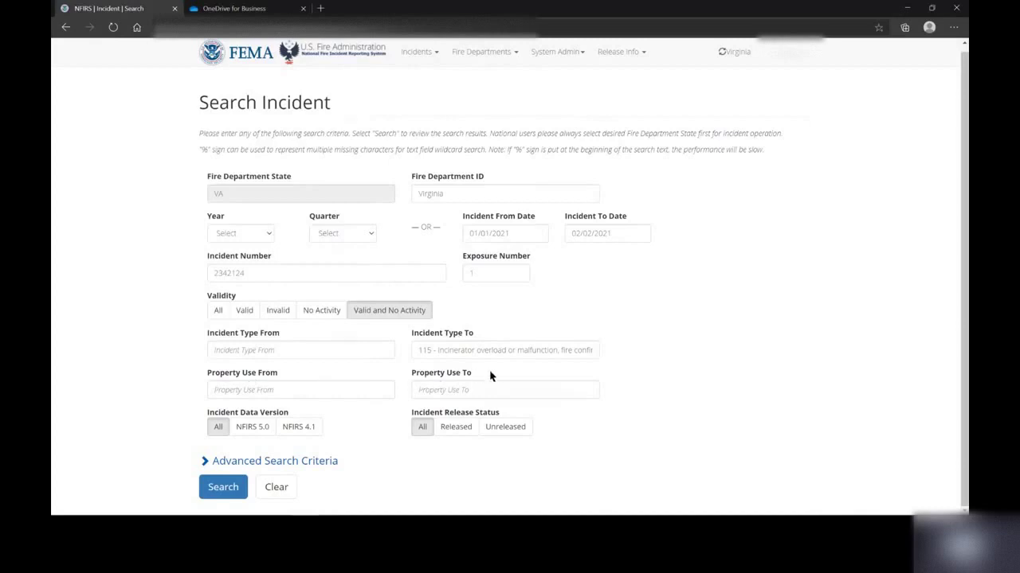
click(261, 429)
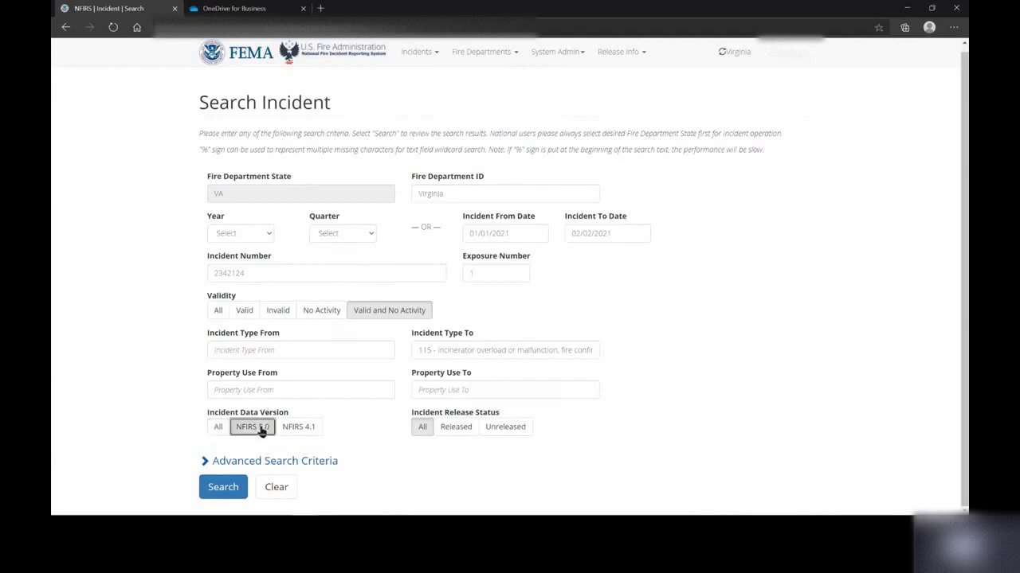
click(455, 427)
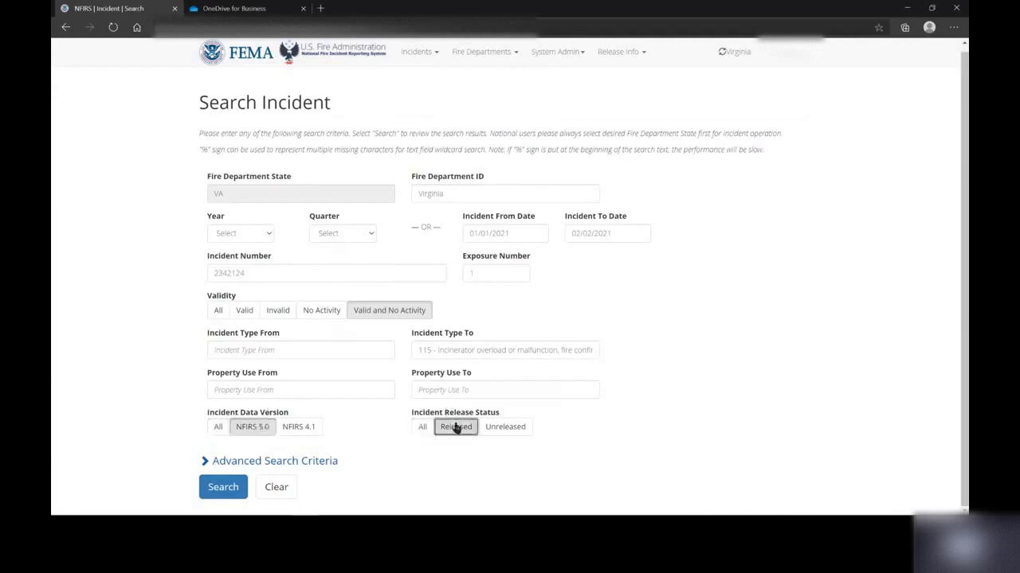
click(500, 430)
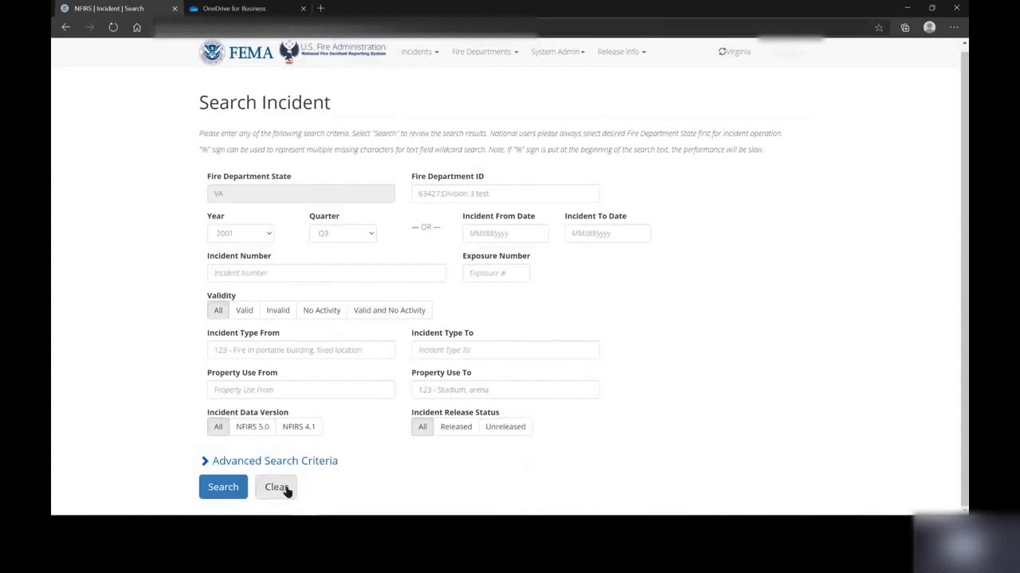
Clear the form, then choose all of Virginia and incident year 2020
click(285, 490)
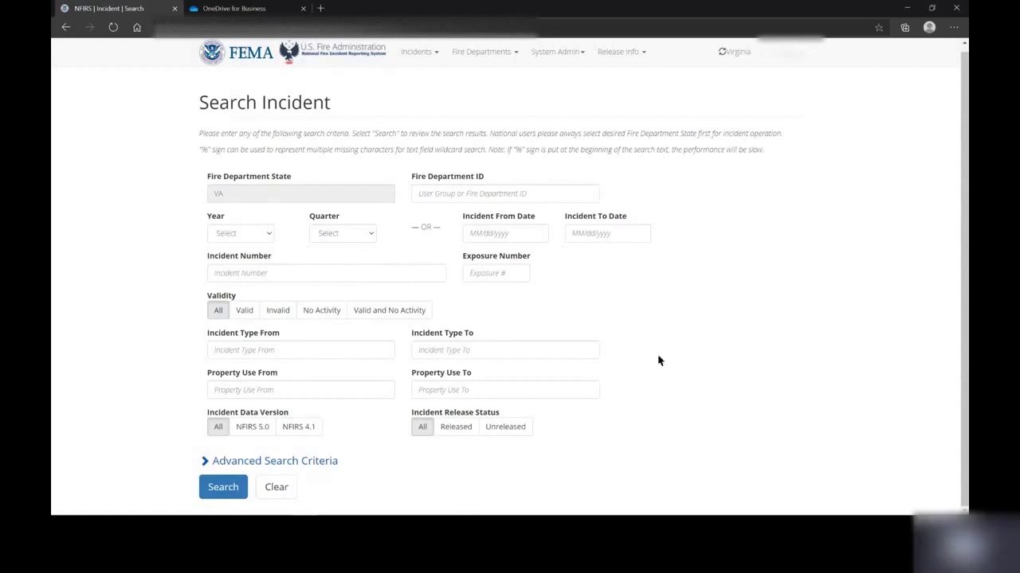
click(473, 191)
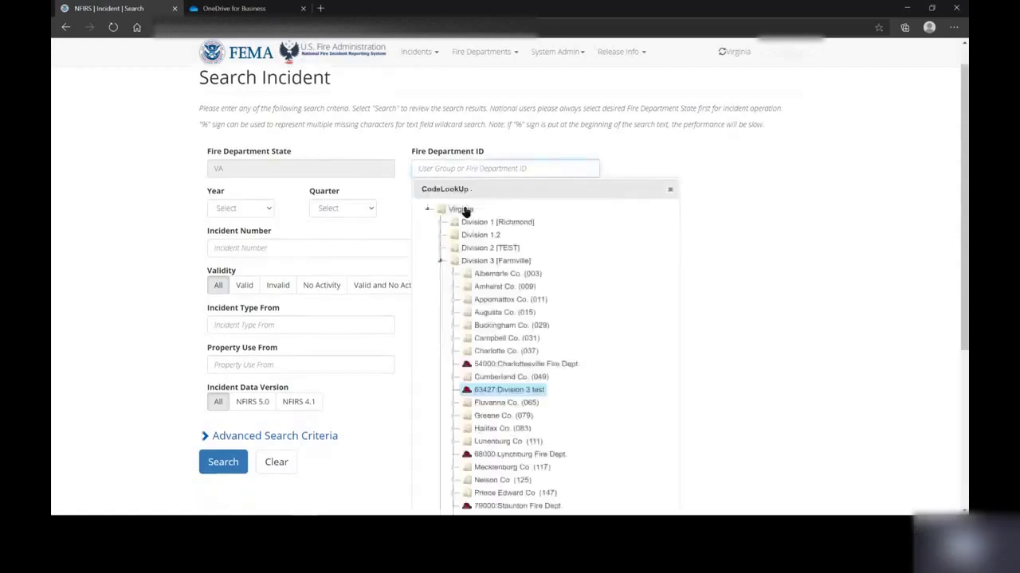
click(466, 209)
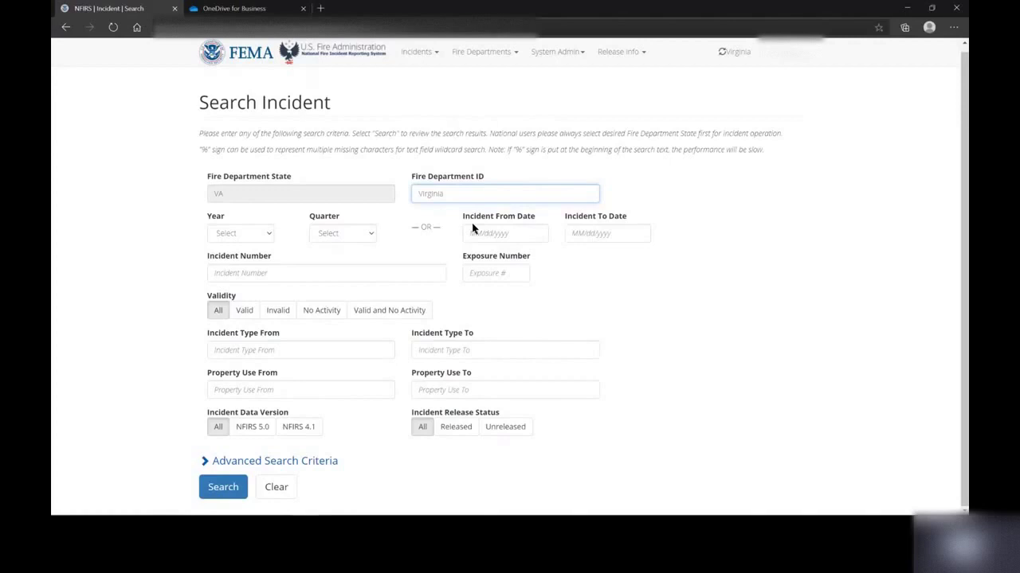
click(241, 233)
scroll(243, 439, down, 2)
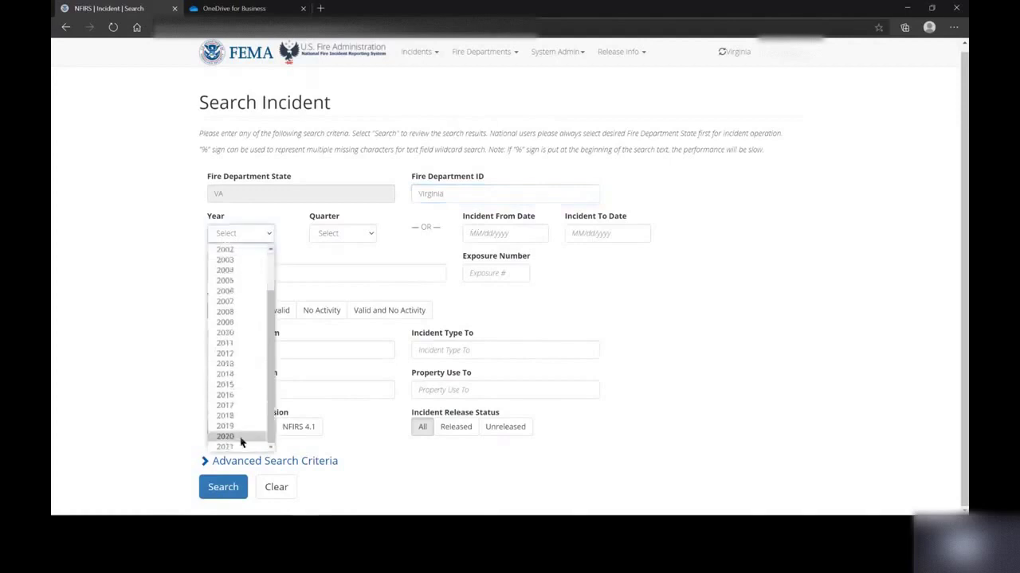
click(244, 439)
Set incident type 123 as both From and To limits and run the search
click(319, 348)
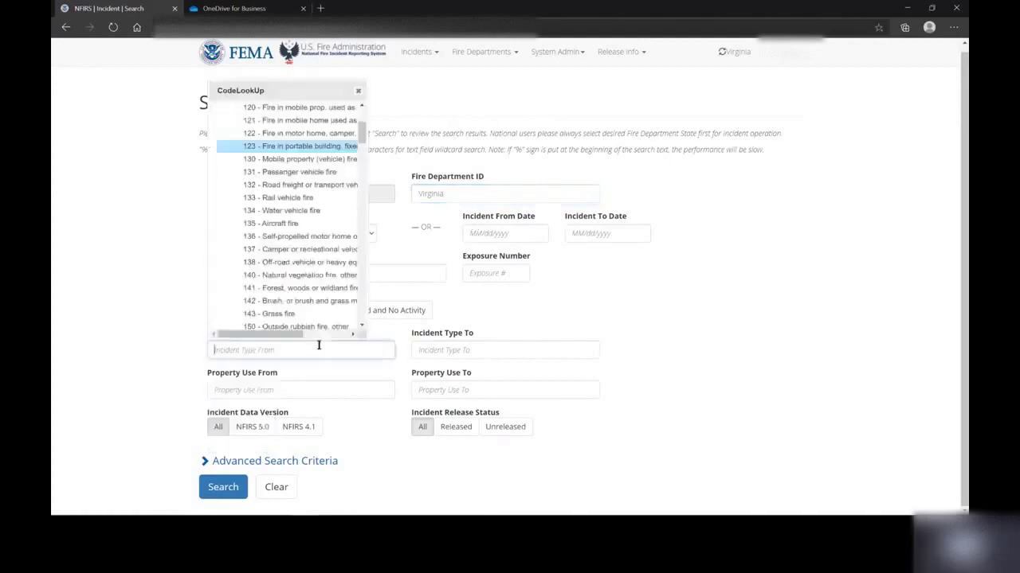
click(317, 151)
click(484, 348)
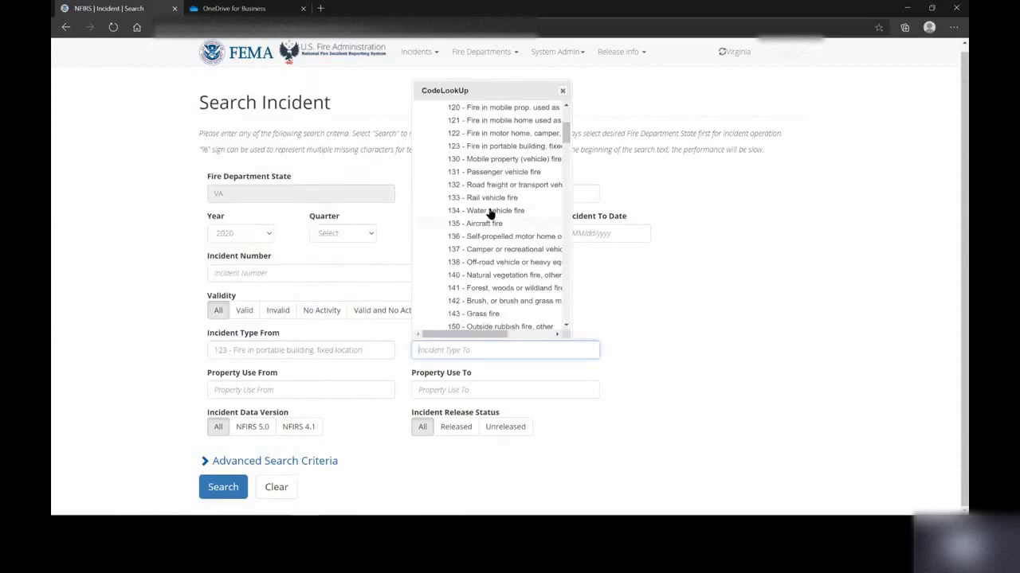
click(493, 147)
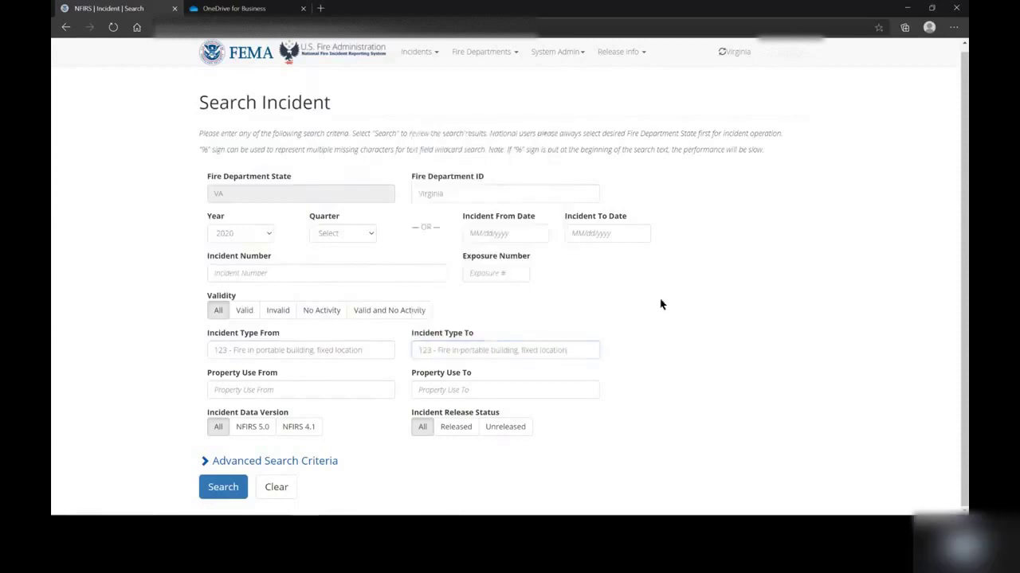
click(224, 487)
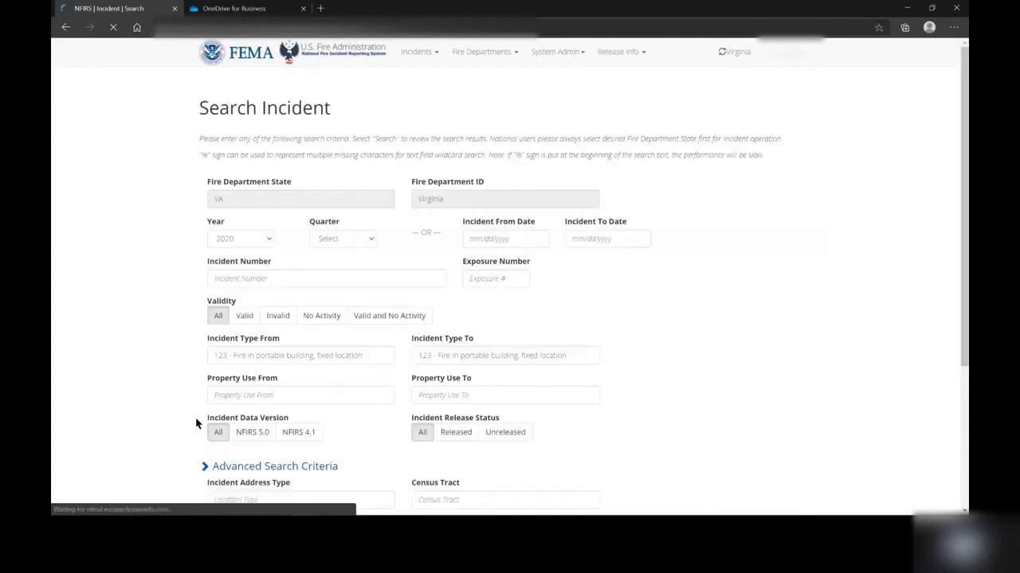
Scroll to the results table listing 3 incidents dated 09/08/2020
scroll(196, 424, down, 3)
drag(194, 325, 335, 327)
click(348, 331)
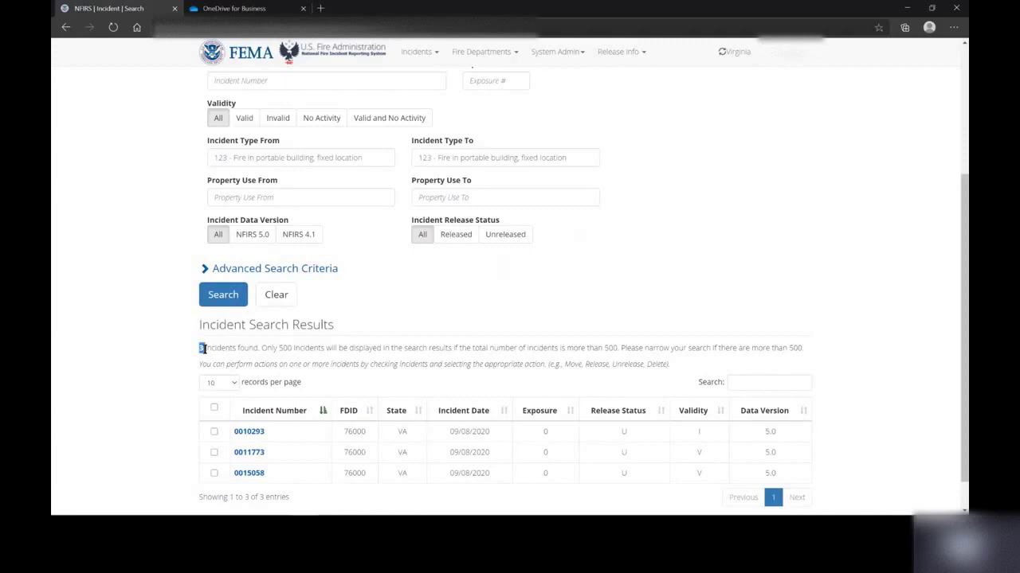
click(227, 350)
Open incident 0010293 in a new tab through its link's context menu
right_click(257, 434)
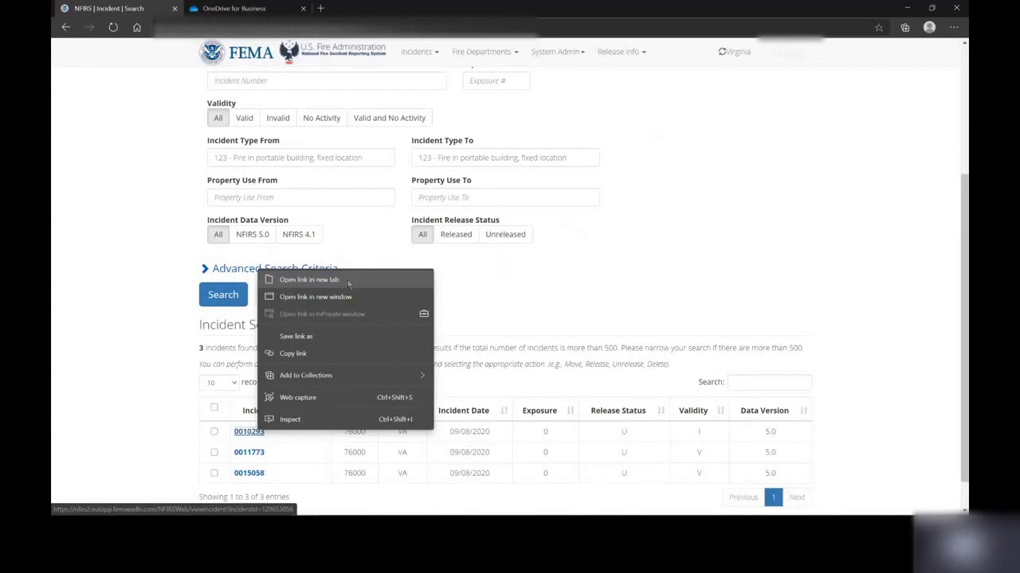
click(348, 281)
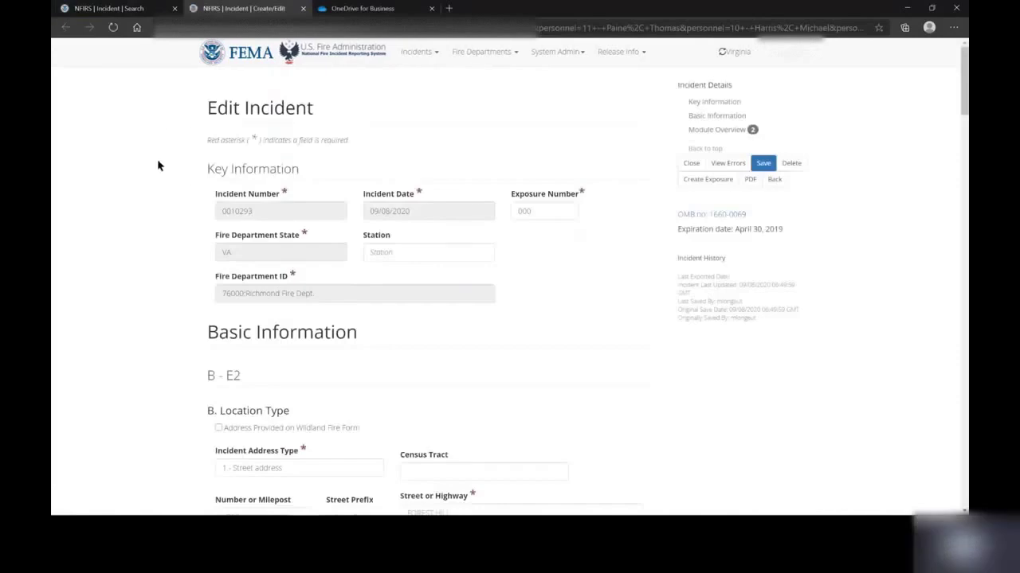
scroll(227, 316, down, 6)
scroll(223, 322, up, 7)
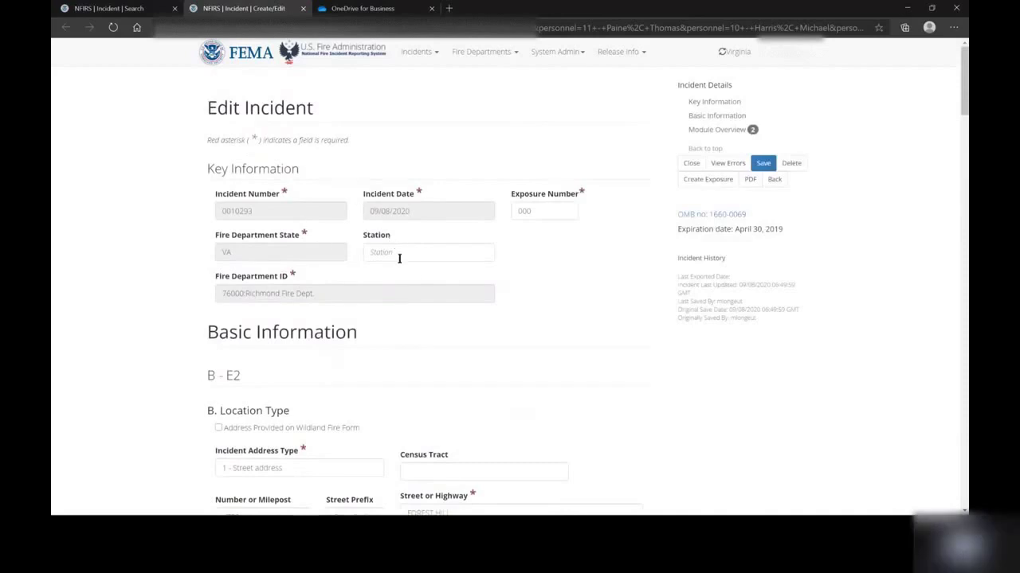
Return to the Search tab and expand Advanced Search Criteria to show City and ZIP Code
key(ctrl+shift+Tab)
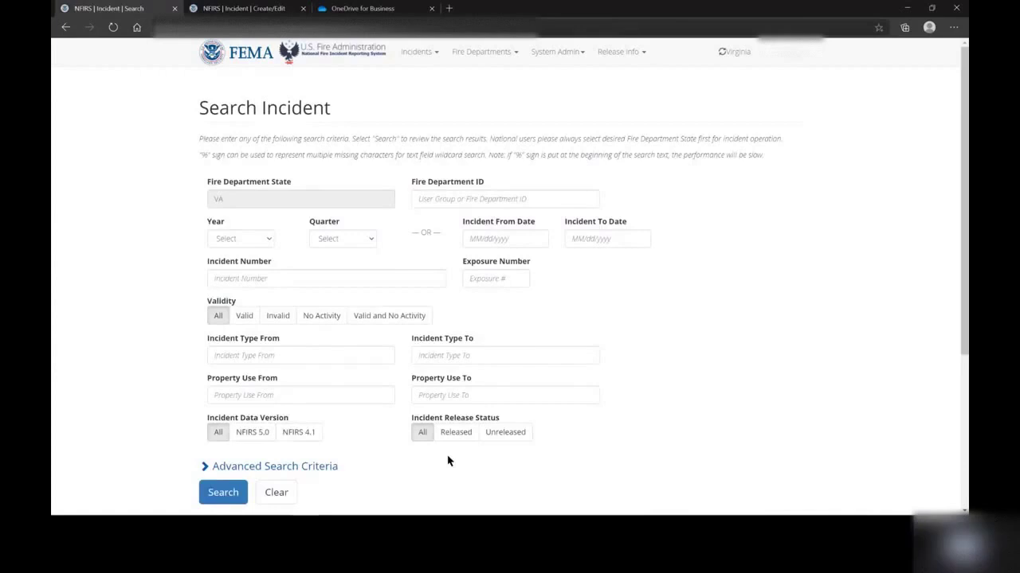
click(326, 468)
scroll(436, 400, down, 3)
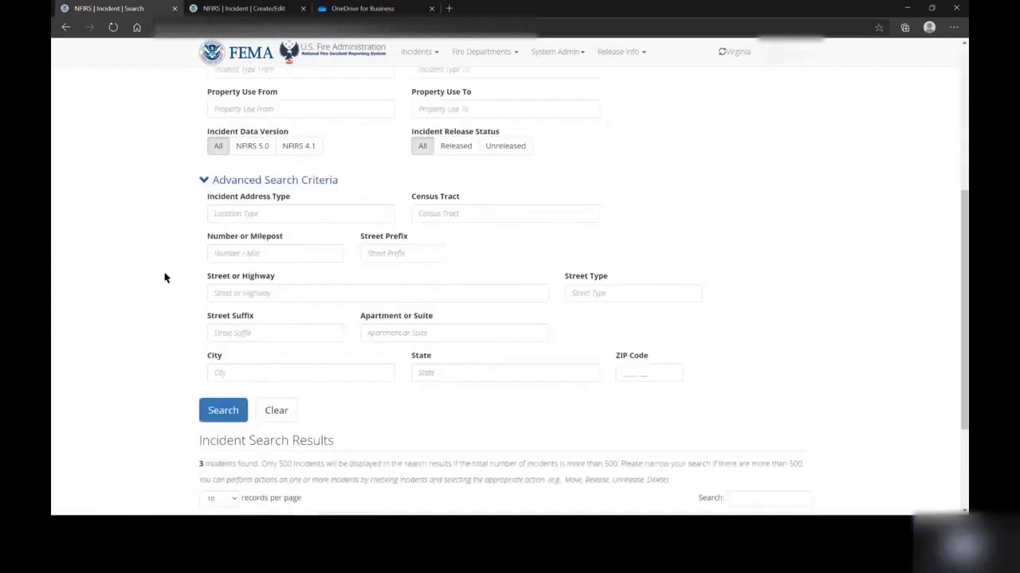
scroll(148, 283, up, 1)
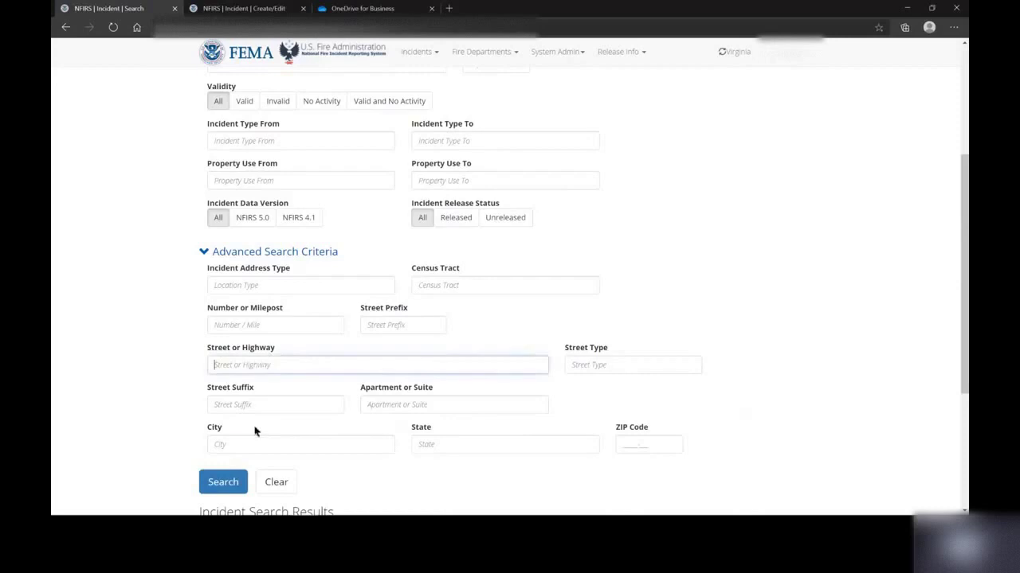
click(253, 446)
click(666, 452)
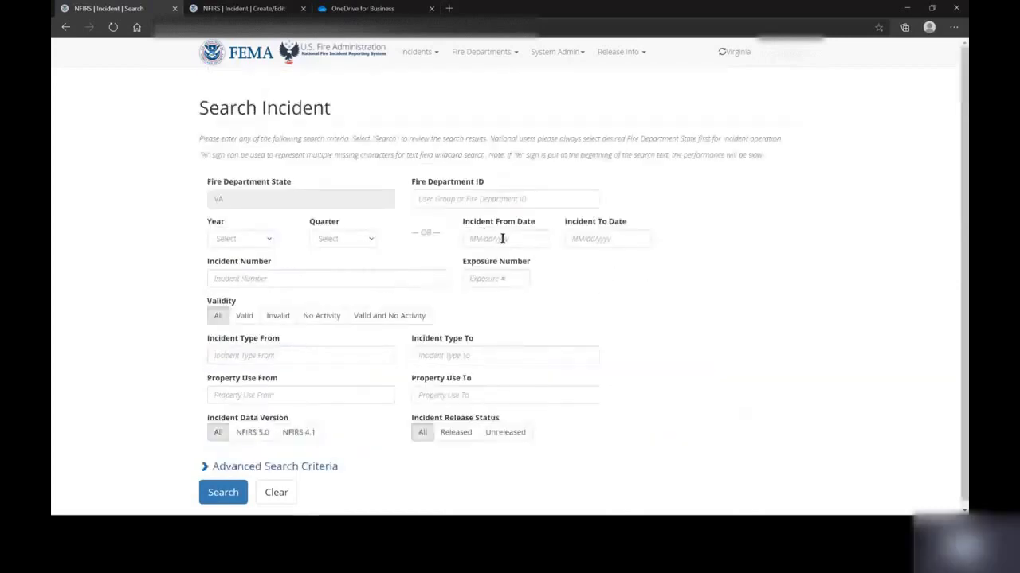
Set the date range 10/01/2018 to 02/08/2021 and run the search
click(502, 238)
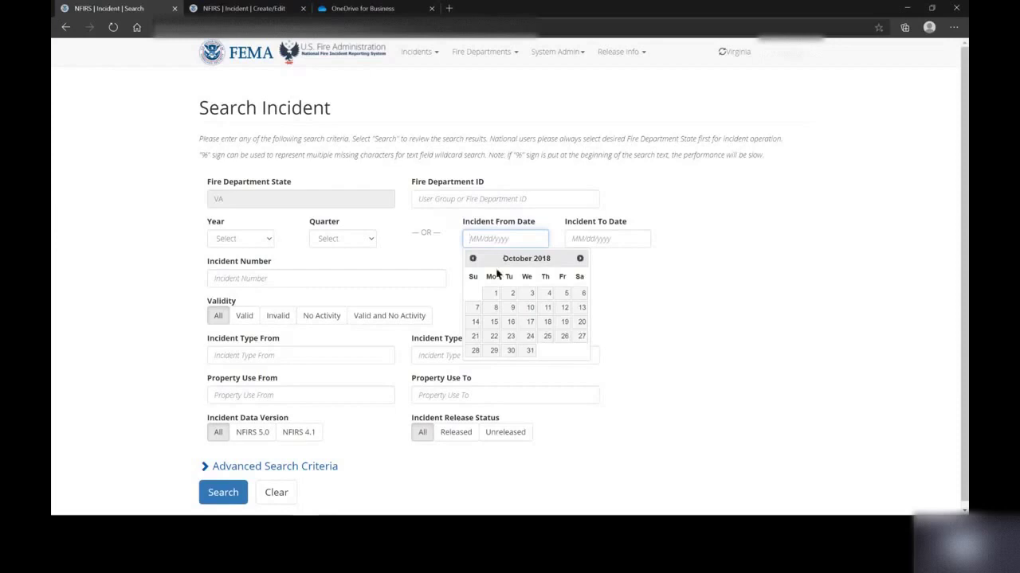
click(492, 293)
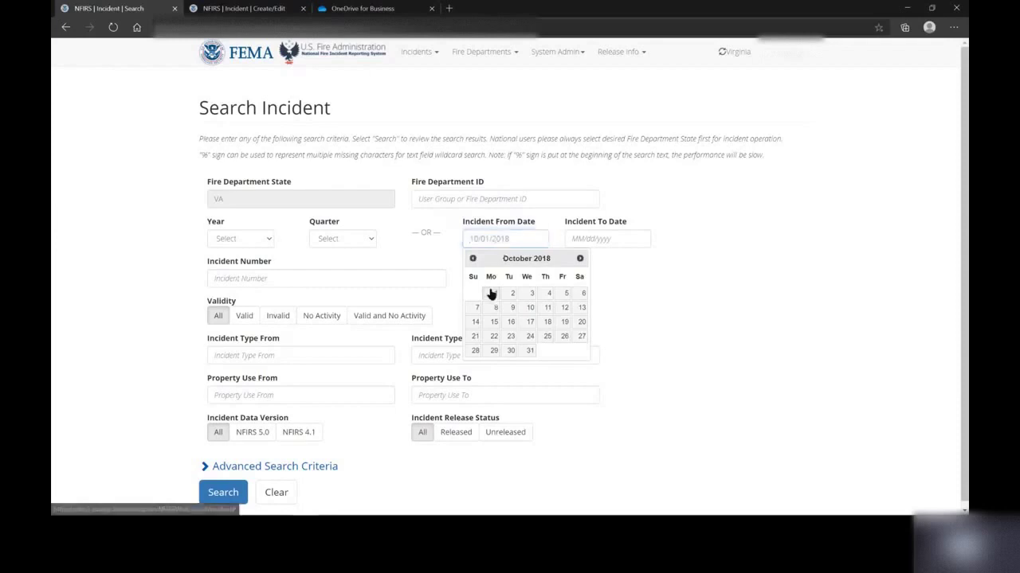
click(596, 239)
click(596, 308)
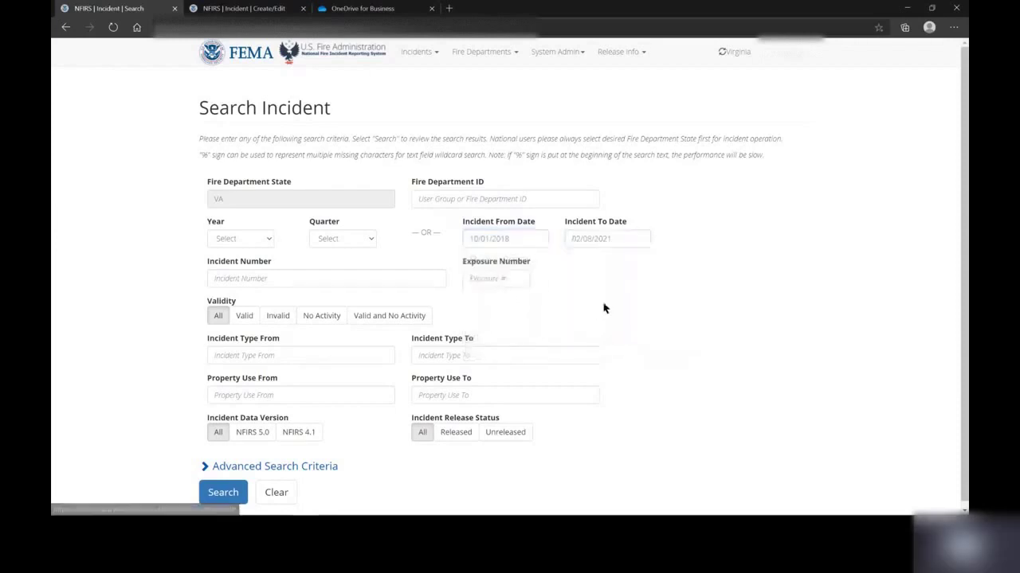
click(229, 493)
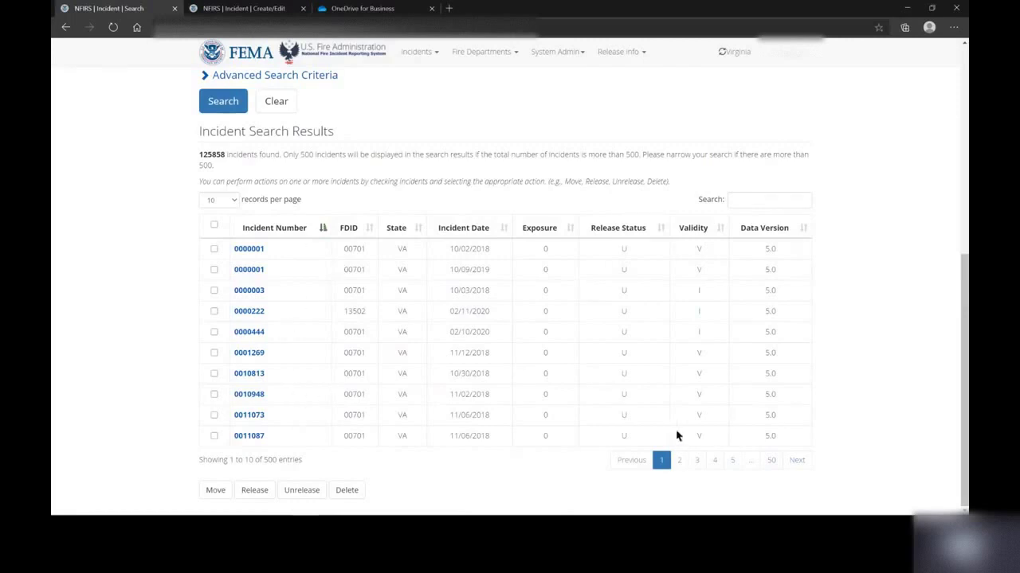
Page forward through the 125858 incident results, stepping back and forth, until entries 81–90 show
click(679, 460)
click(696, 462)
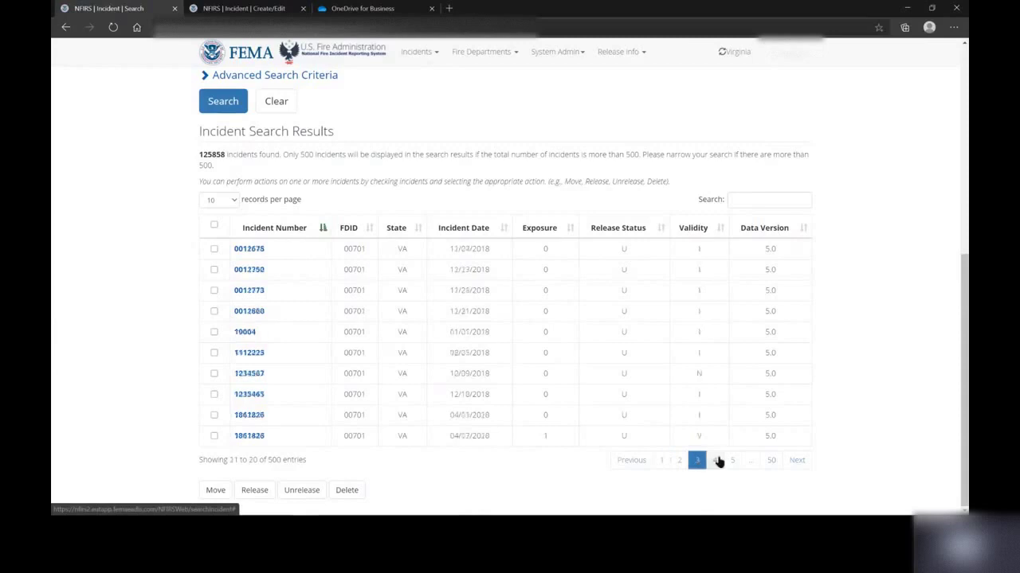
click(716, 462)
click(733, 464)
click(734, 462)
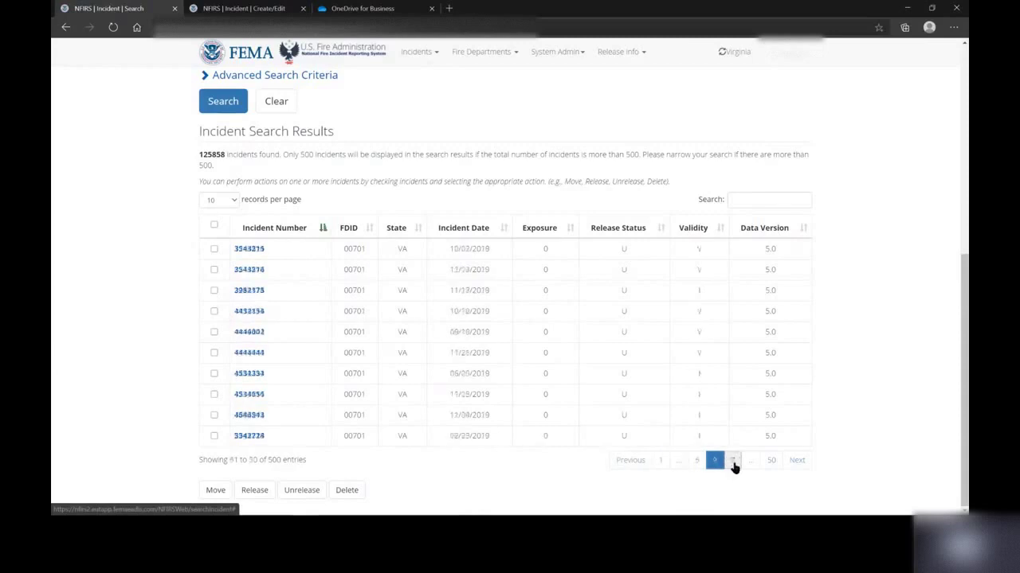
click(734, 462)
click(734, 462)
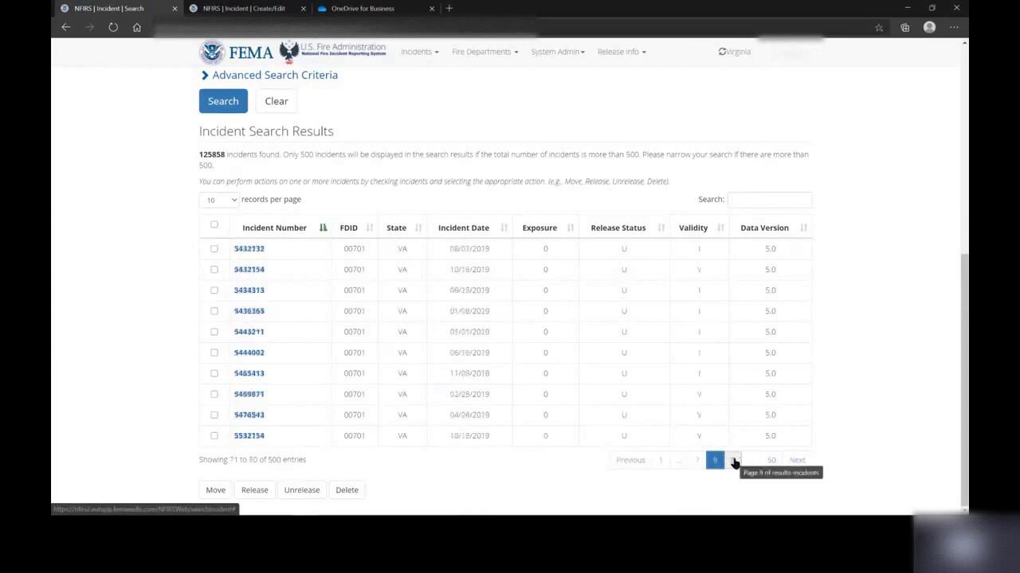
click(628, 462)
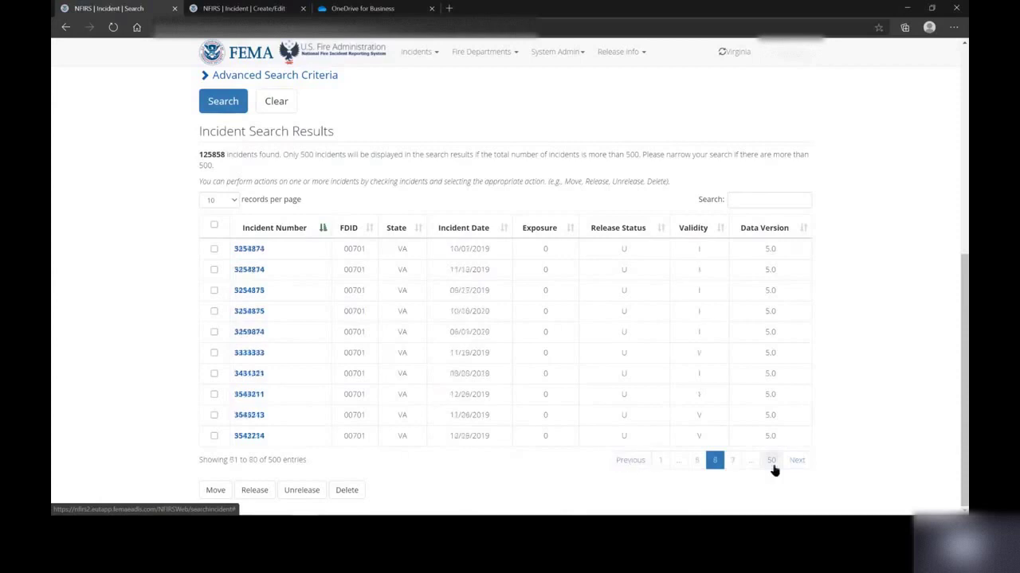
click(794, 466)
click(633, 464)
click(794, 466)
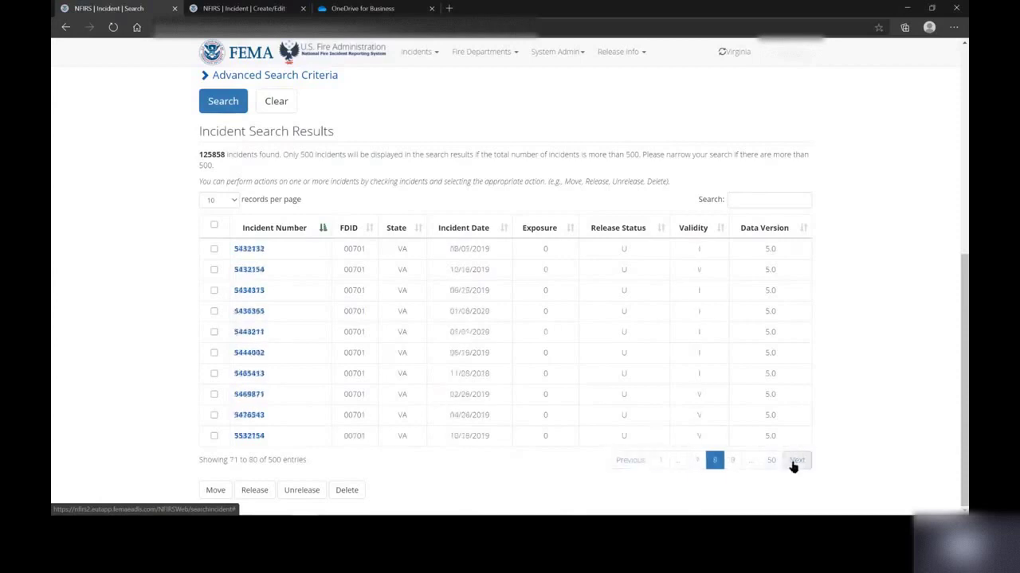
Set the results table to 100 records per page and scroll through the longer list
click(214, 199)
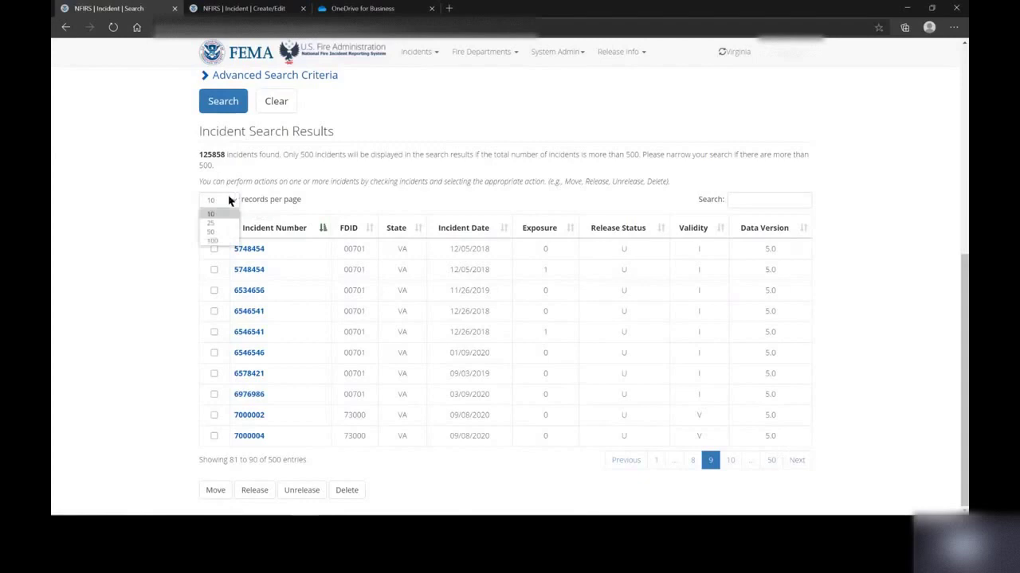
click(221, 243)
scroll(215, 384, down, 8)
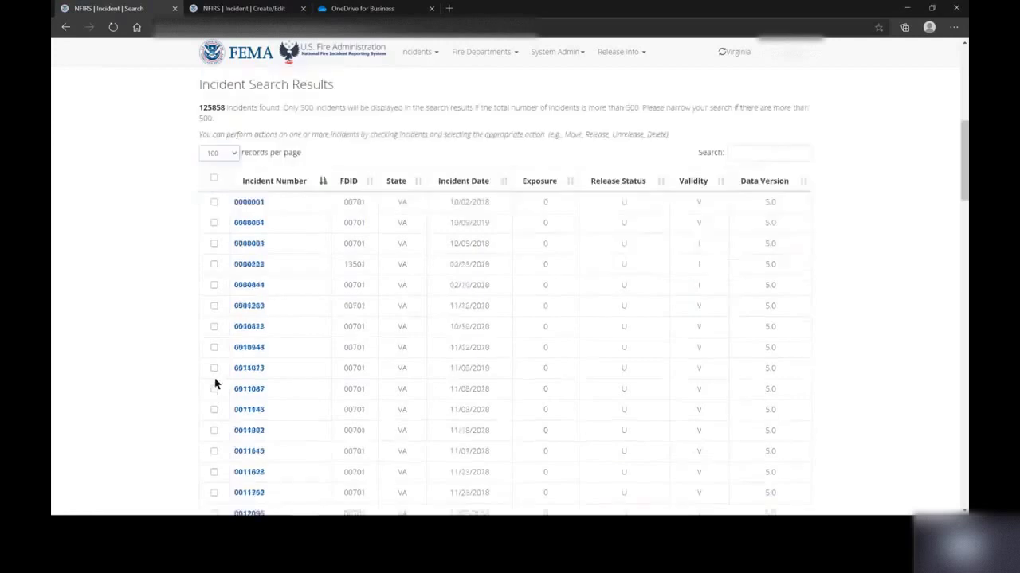
scroll(213, 389, down, 5)
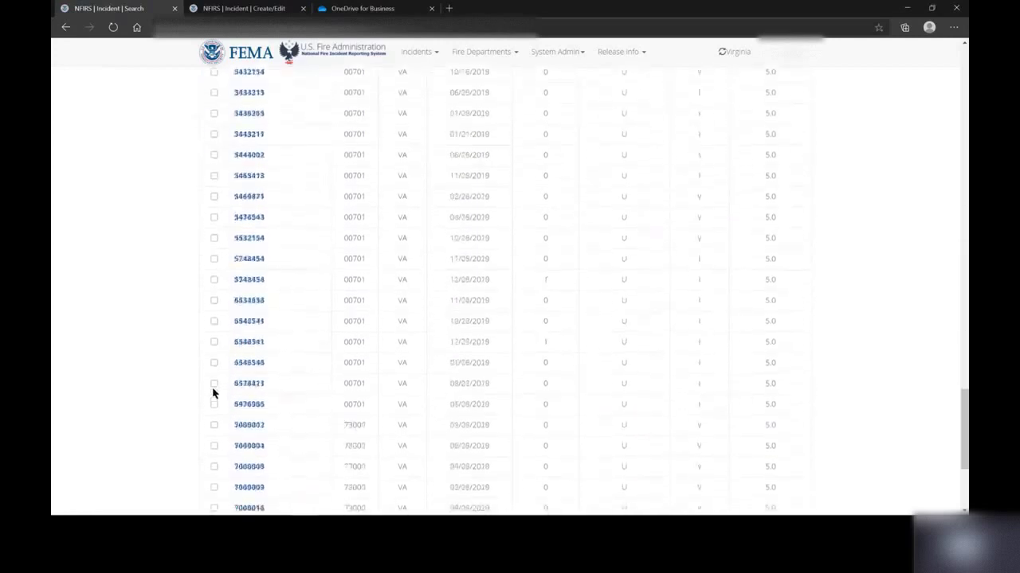
scroll(164, 282, up, 20)
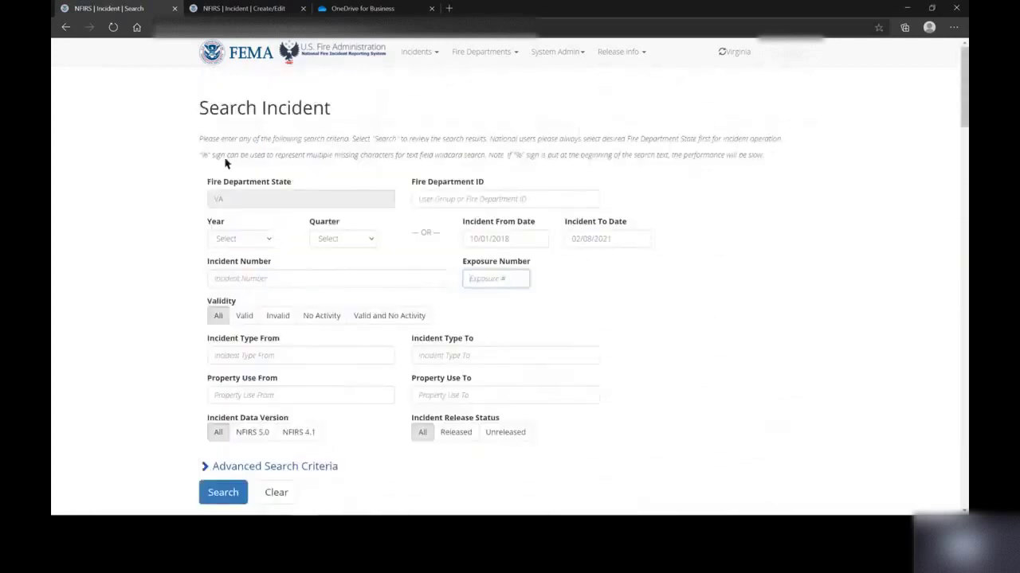